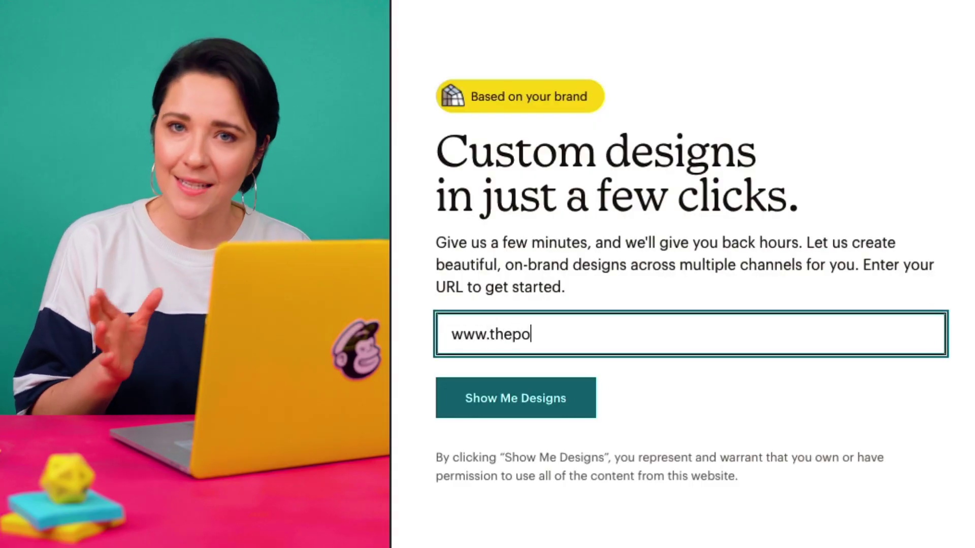
Step: Bring up the Newsletter Sign Up landing page with its 'Join the Greenhouse Club' form in the editor
{"action": "left_click", "coordinate": [587, 411]}
{"action": "left_click", "coordinate": [538, 38]}
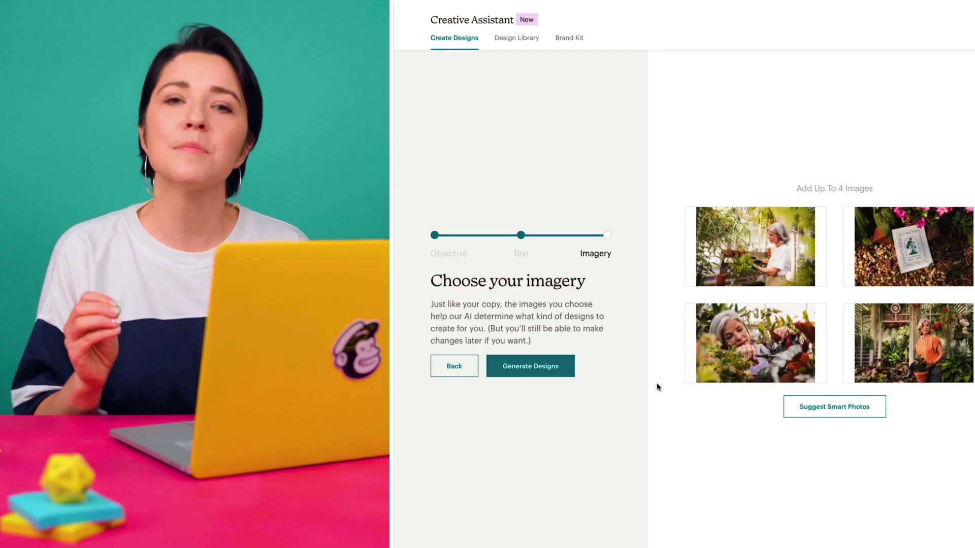
{"action": "mouse_move", "coordinate": [860, 334]}
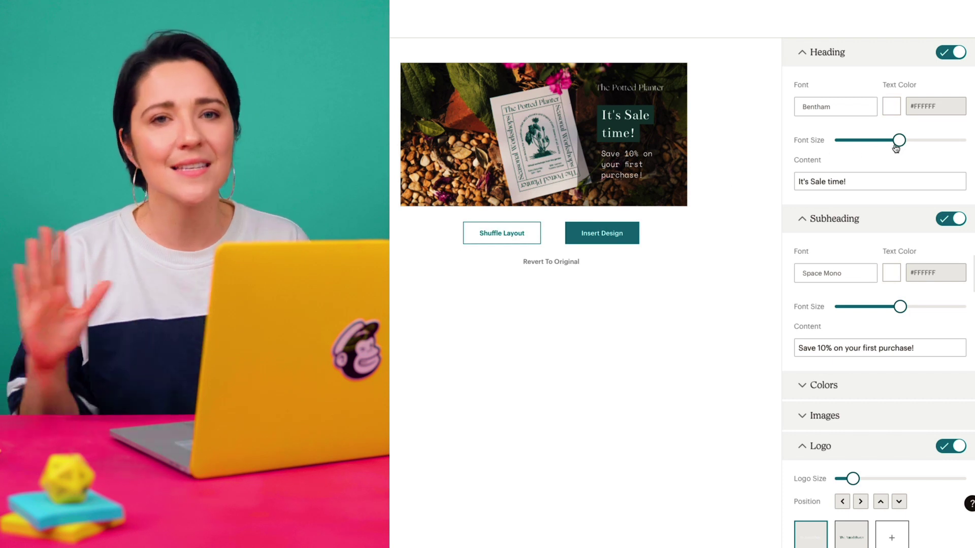
{"action": "mouse_move", "coordinate": [899, 141]}
{"action": "left_mouse_down"}
{"action": "mouse_move", "coordinate": [877, 141]}
{"action": "mouse_move", "coordinate": [892, 142]}
{"action": "left_mouse_up"}
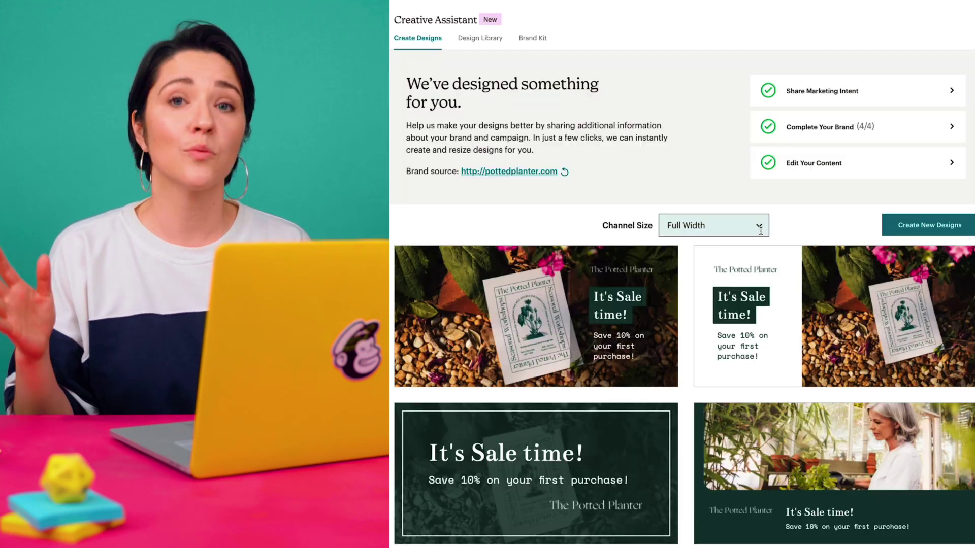
{"action": "left_click", "coordinate": [759, 229]}
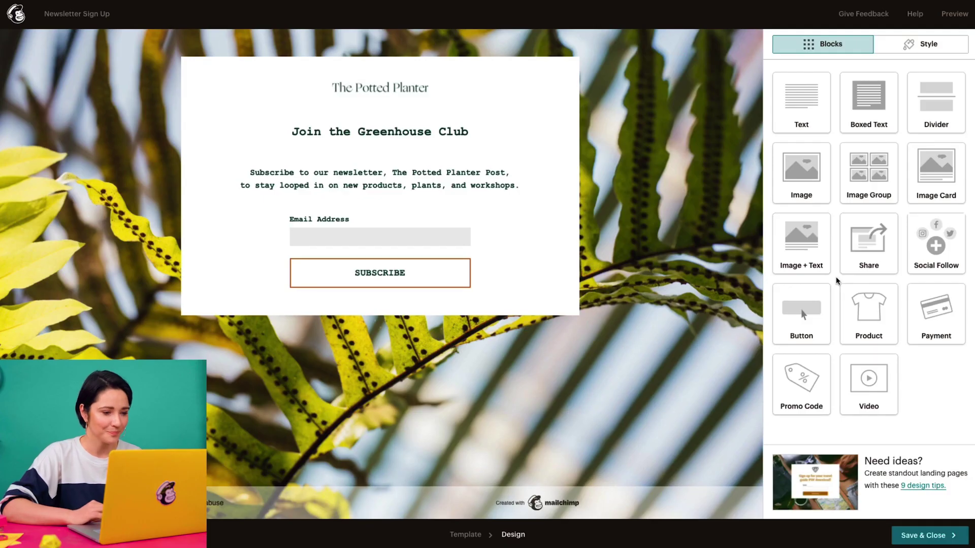
Step: Place an Image + Text block under the header and start Creative Assistant with the website URL field
{"action": "left_click_drag", "start_coordinate": [813, 257], "coordinate": [516, 119]}
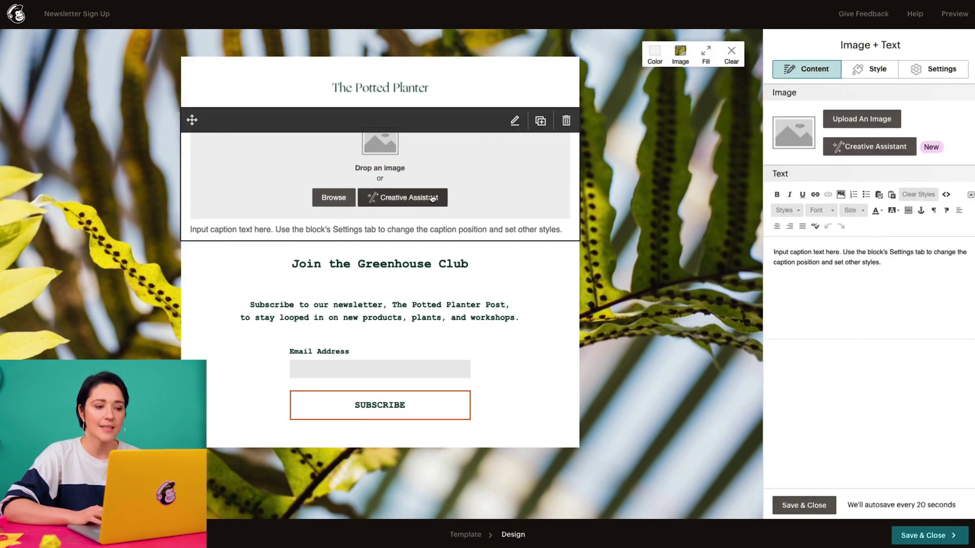
{"action": "left_click", "coordinate": [854, 152]}
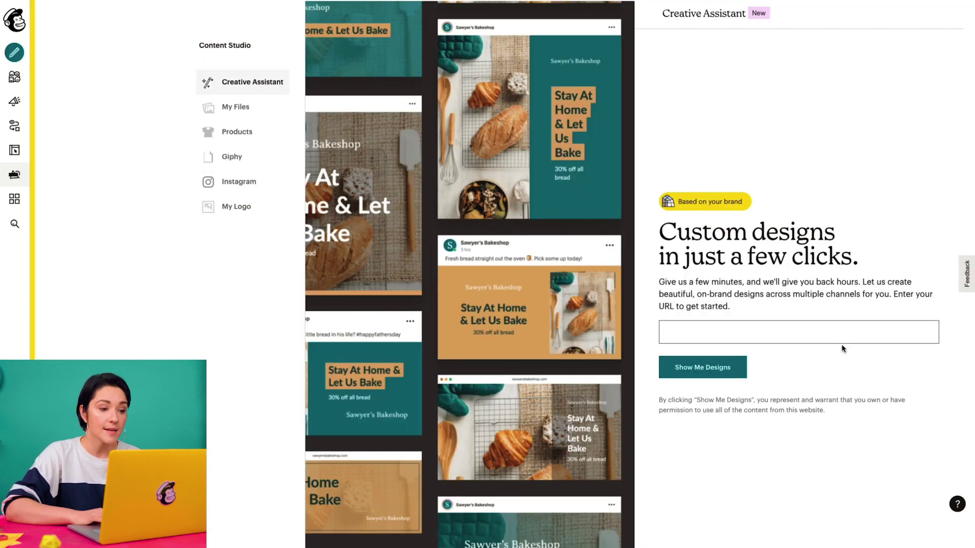
{"action": "left_click", "coordinate": [842, 334]}
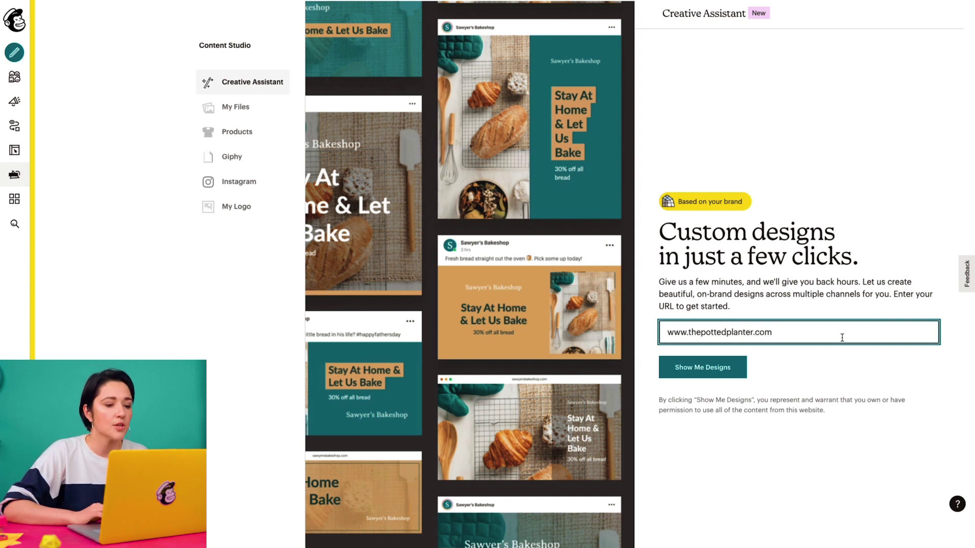
Step: Generate on-brand Seasonal Workshops designs from the pottedplanter.com website
{"action": "left_click", "coordinate": [840, 369]}
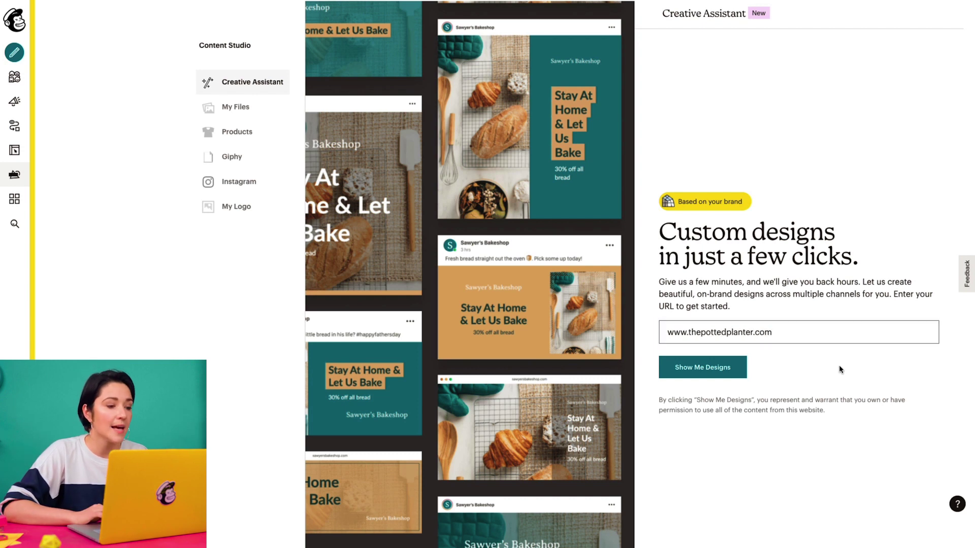
{"action": "left_click", "coordinate": [744, 376]}
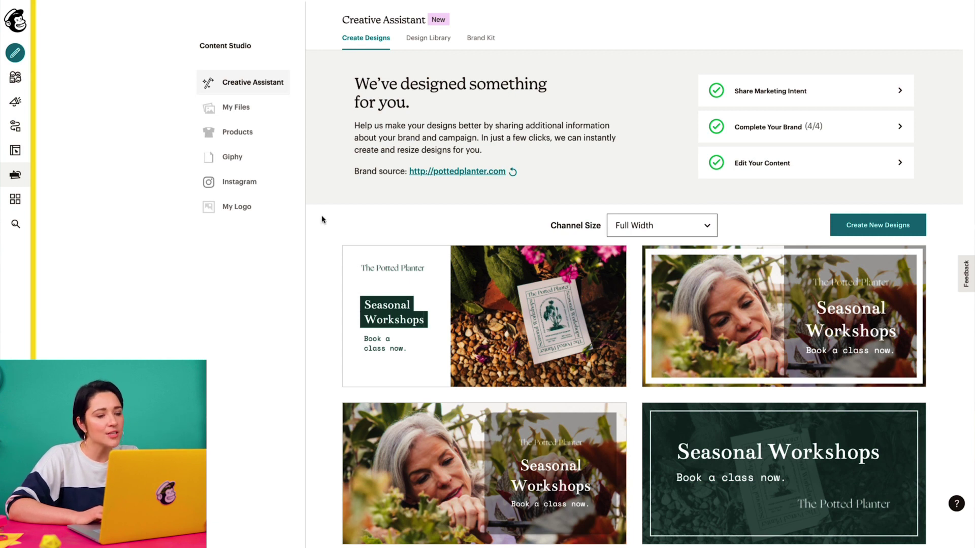
{"action": "scroll", "coordinate": [325, 293], "scroll_direction": "down", "scroll_amount": 3}
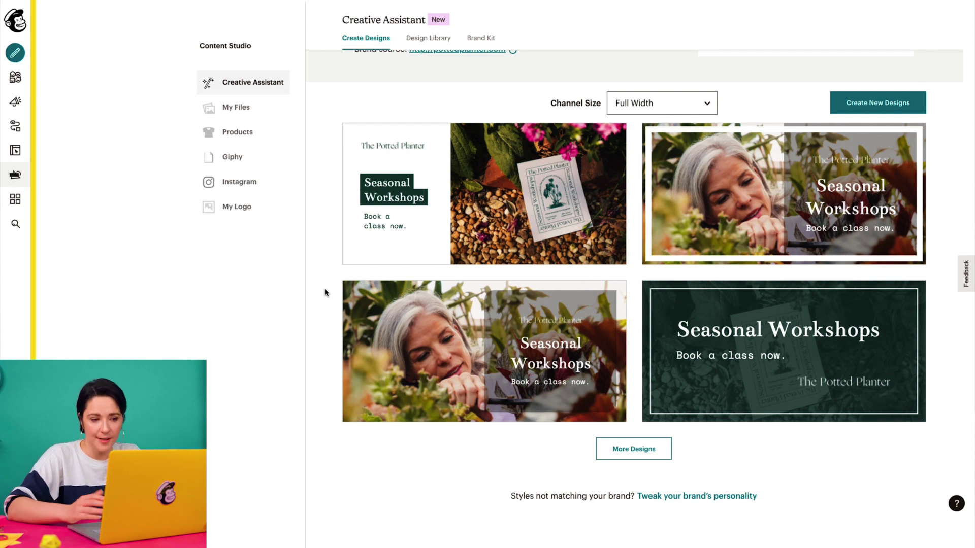
{"action": "scroll", "coordinate": [326, 293], "scroll_direction": "up", "scroll_amount": 3}
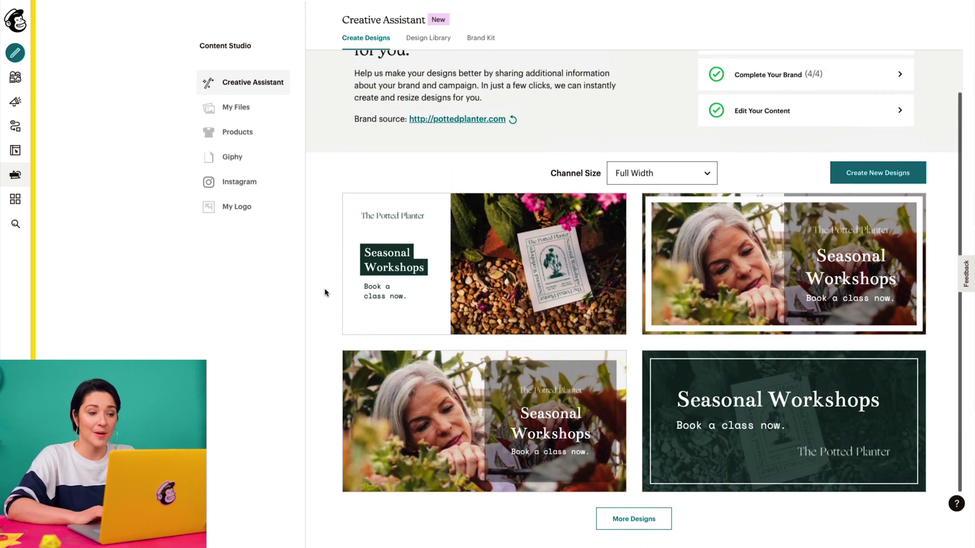
{"action": "scroll", "coordinate": [325, 293], "scroll_direction": "up", "scroll_amount": 1}
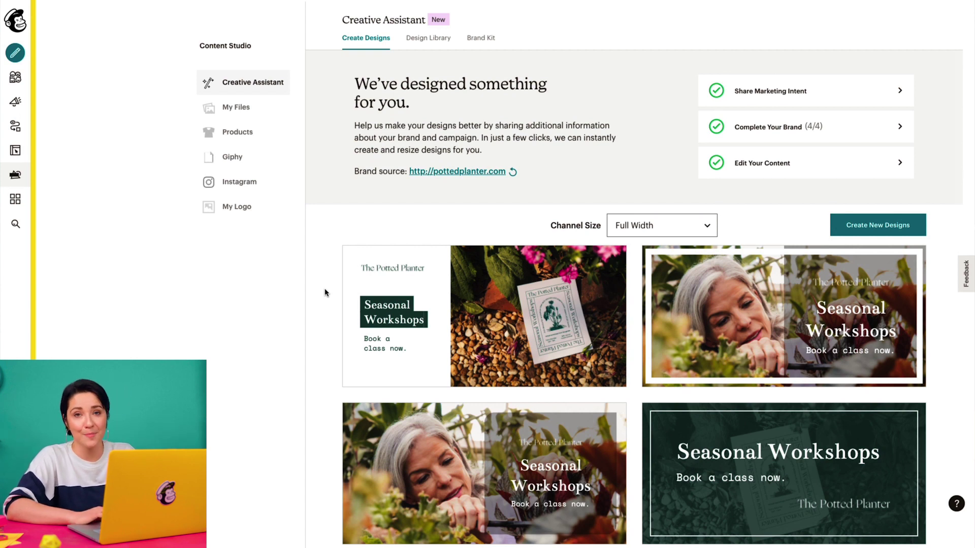
Step: Change the Brand Kit's #DF8C8C secondary colour to near-white #FAF9F9
{"action": "left_click", "coordinate": [488, 37]}
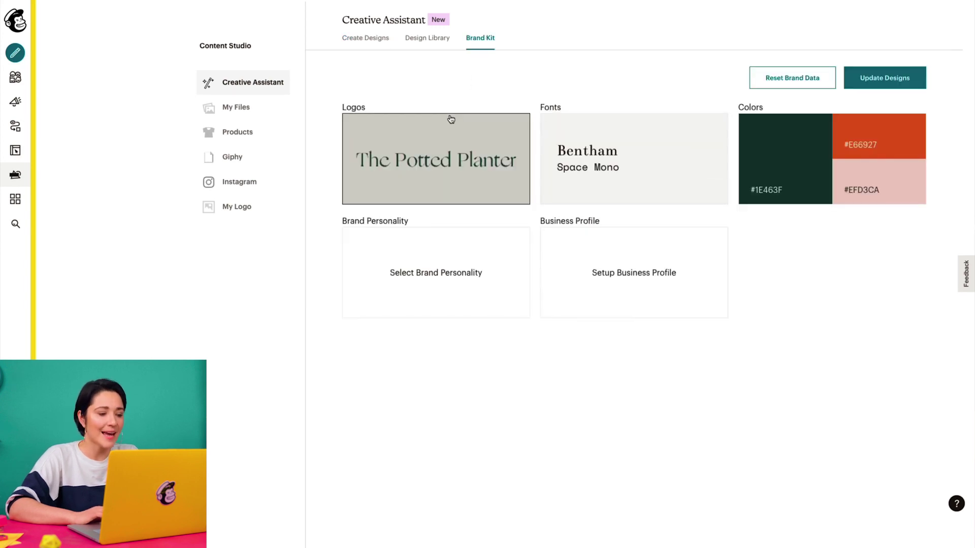
{"action": "left_click", "coordinate": [773, 141]}
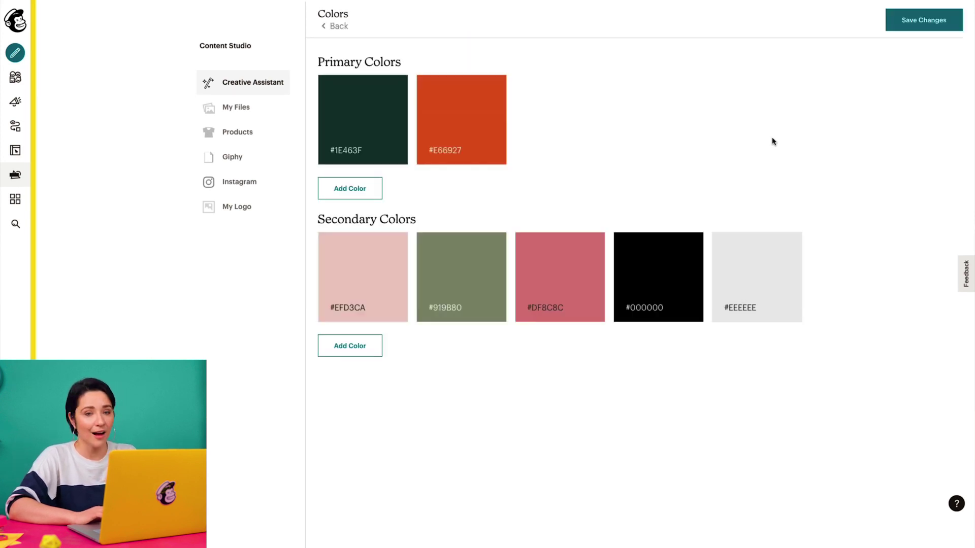
{"action": "left_click", "coordinate": [559, 252]}
{"action": "left_click_drag", "start_coordinate": [527, 322], "coordinate": [499, 318]}
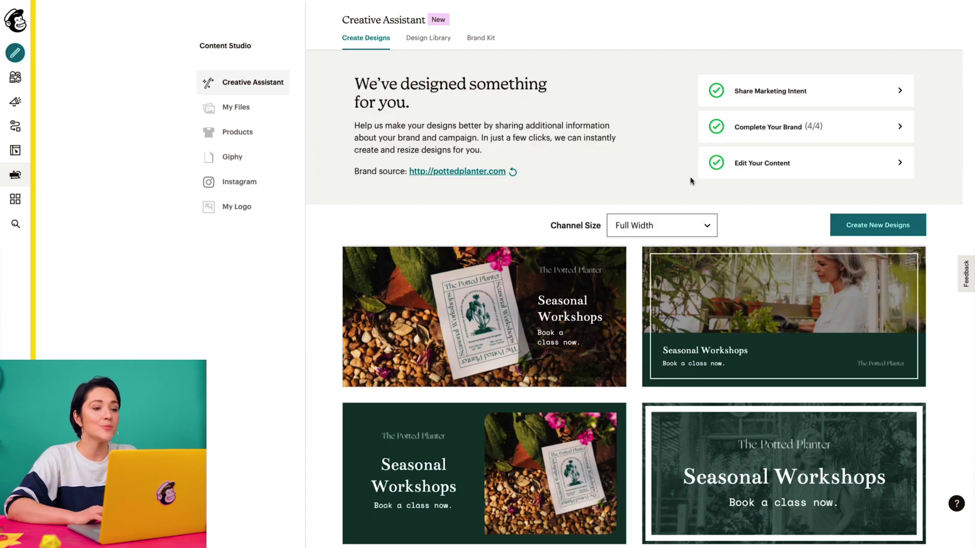
Step: Start a new design set with heading 'It's Sale time' and subheading 'Save 10% on your first purchase'
{"action": "left_click", "coordinate": [834, 230]}
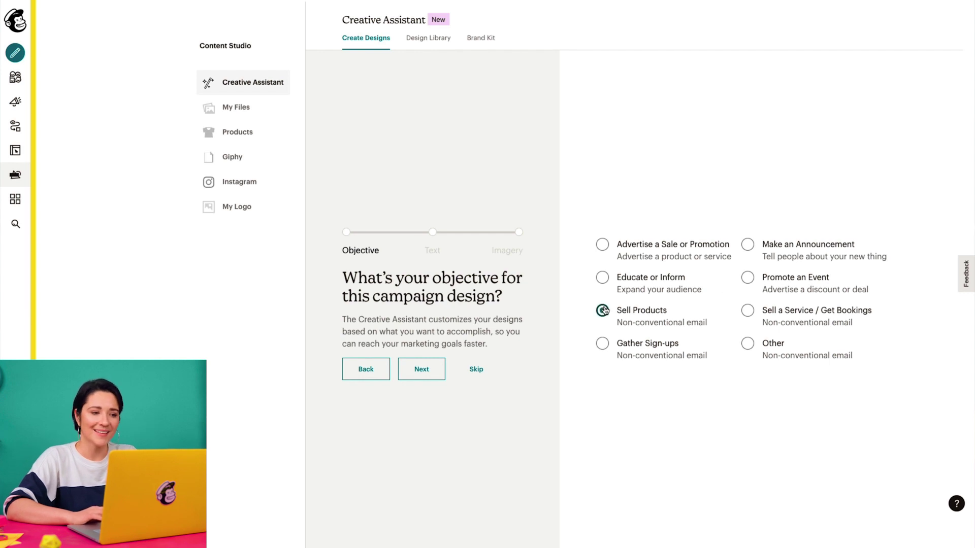
{"action": "left_click", "coordinate": [434, 368]}
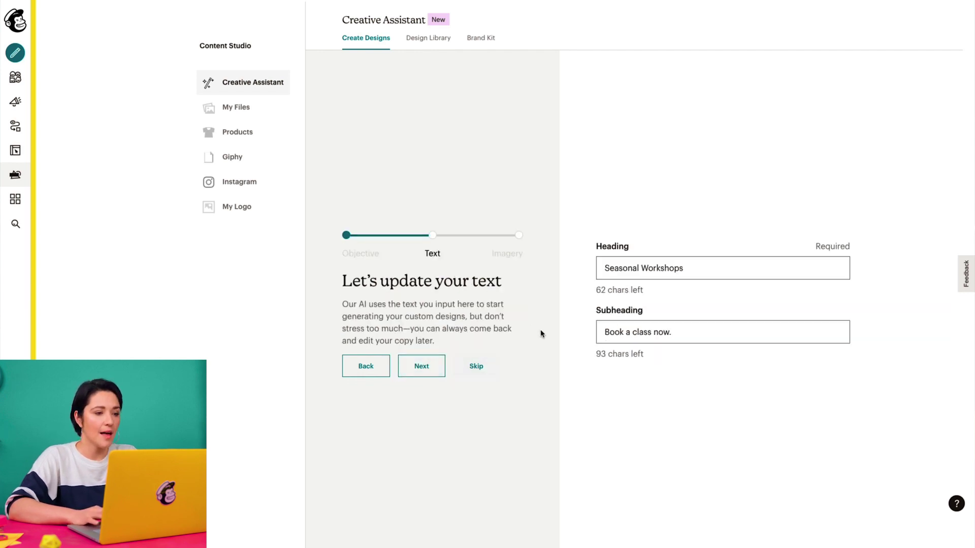
{"action": "triple_click", "coordinate": [701, 270]}
{"action": "type", "text": "I"}
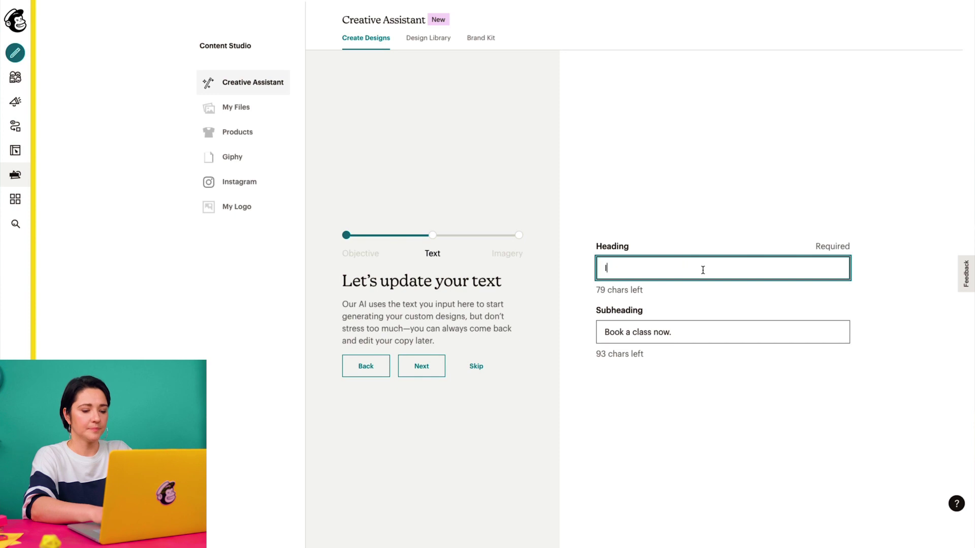
{"action": "type", "text": "t's Sale time!"}
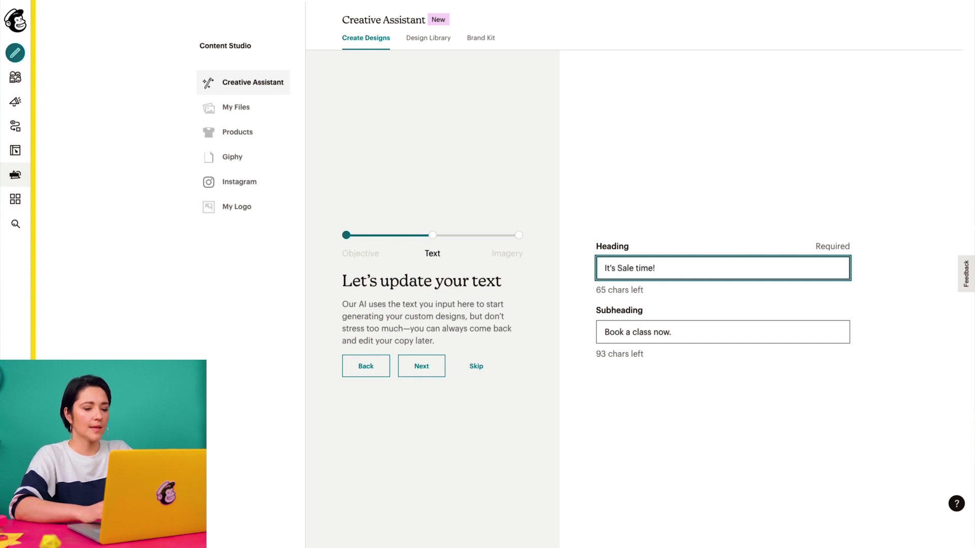
{"action": "key", "text": "Tab"}
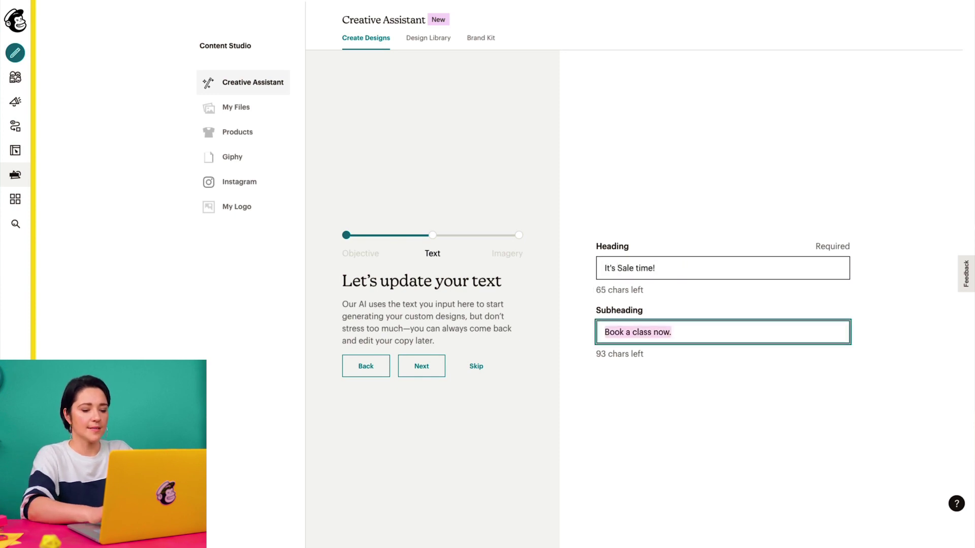
{"action": "type", "text": "Save 10"}
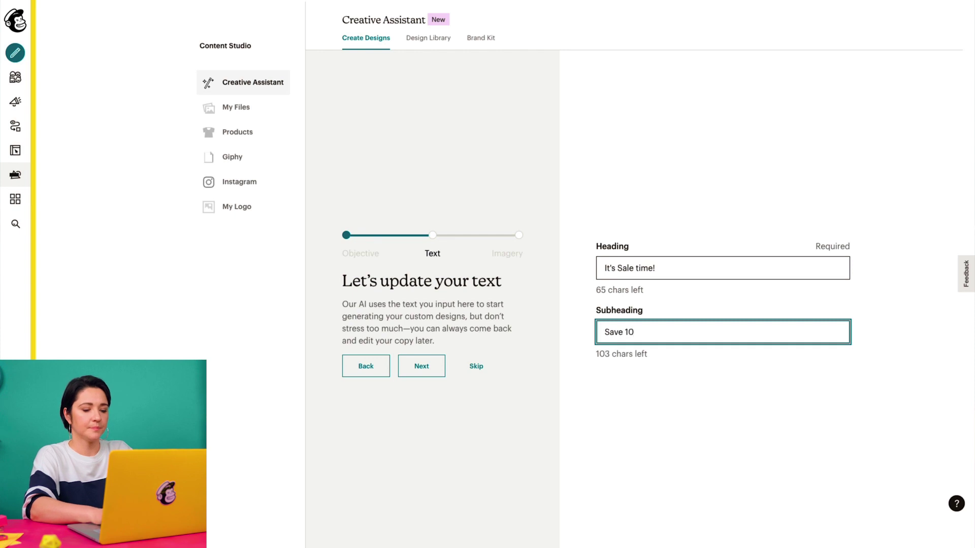
{"action": "type", "text": "% on your first pu"}
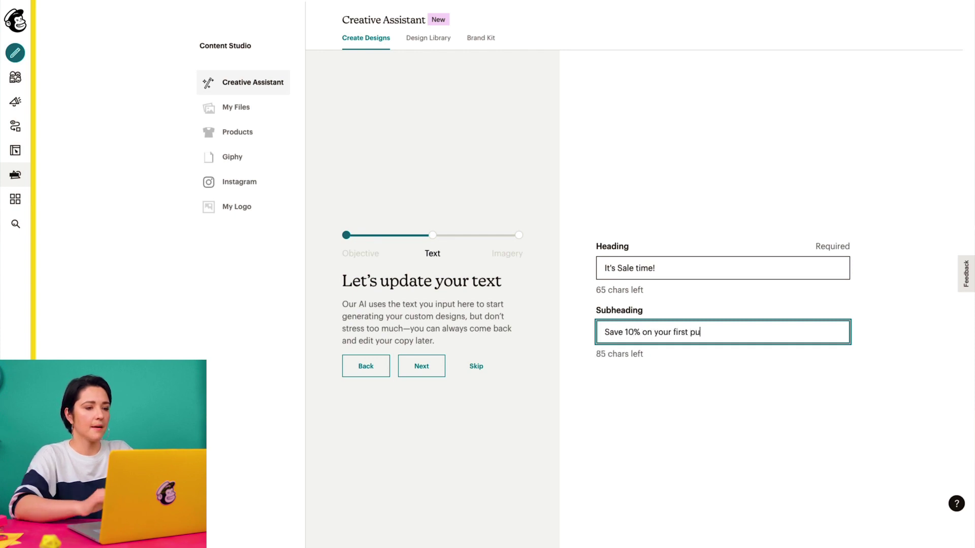
{"action": "type", "text": "rchase!"}
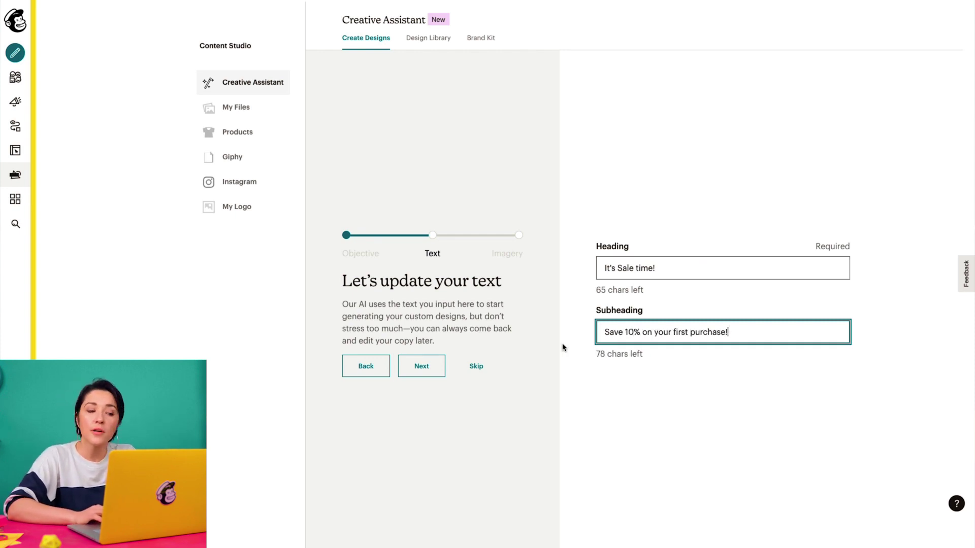
{"action": "left_click", "coordinate": [440, 368]}
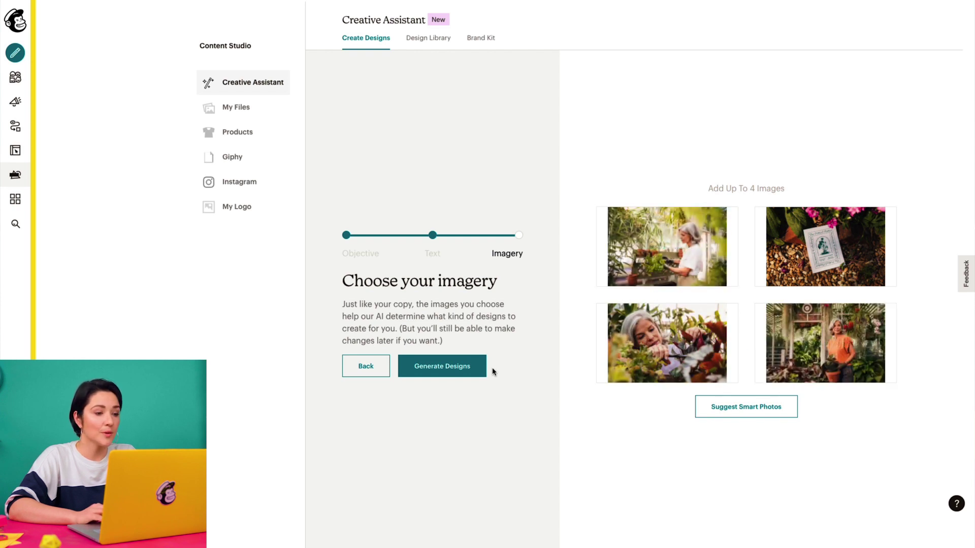
Step: Generate full-width sale banner designs from the entered text and suggested greenhouse photos
{"action": "left_click", "coordinate": [480, 375]}
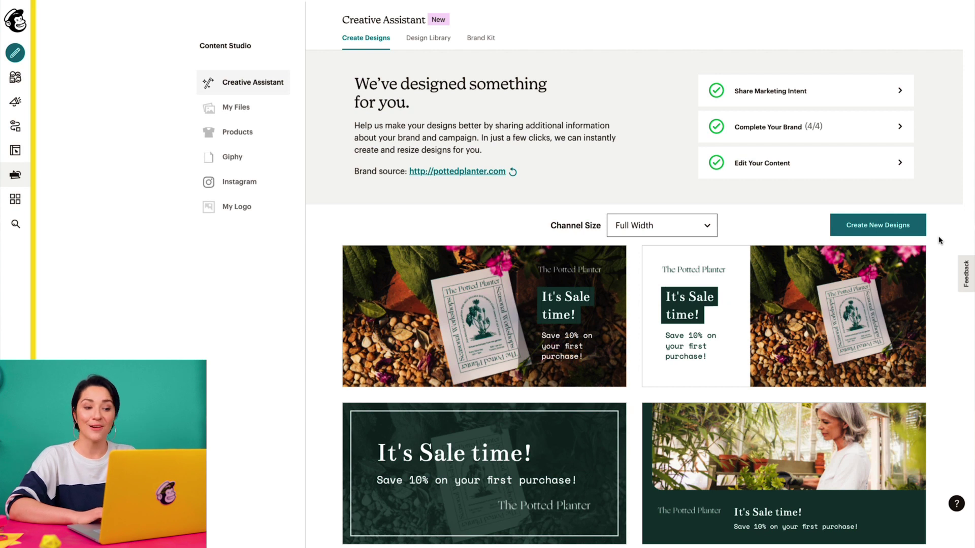
Step: Keep the Full Width channel size and load a fresh batch of sale banner designs
{"action": "left_click", "coordinate": [708, 230]}
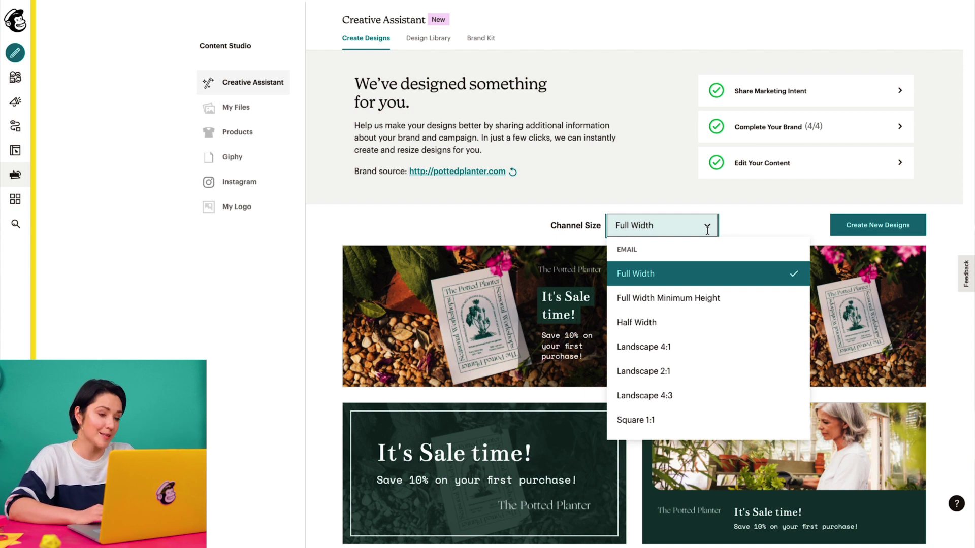
{"action": "left_click", "coordinate": [938, 285]}
{"action": "scroll", "coordinate": [938, 285], "scroll_direction": "down", "scroll_amount": 3}
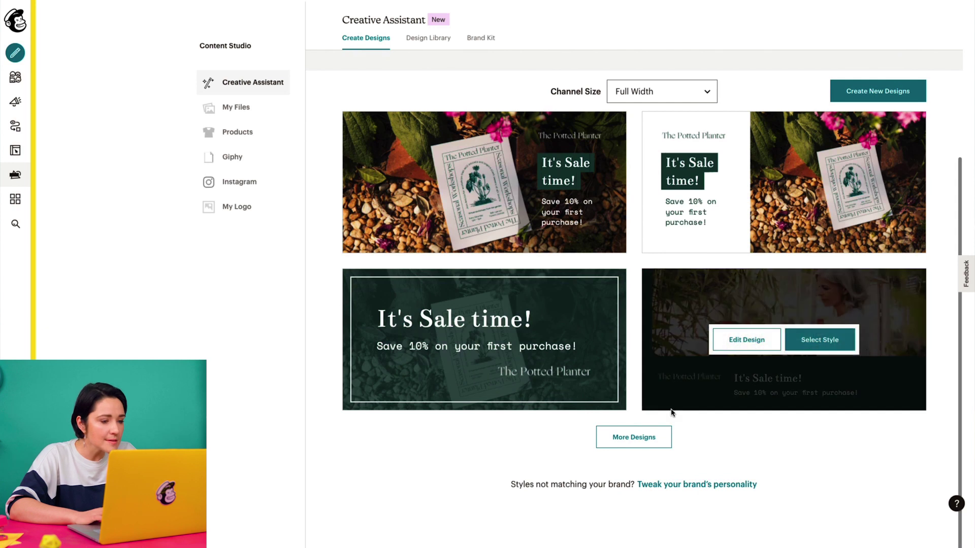
{"action": "left_click", "coordinate": [653, 432]}
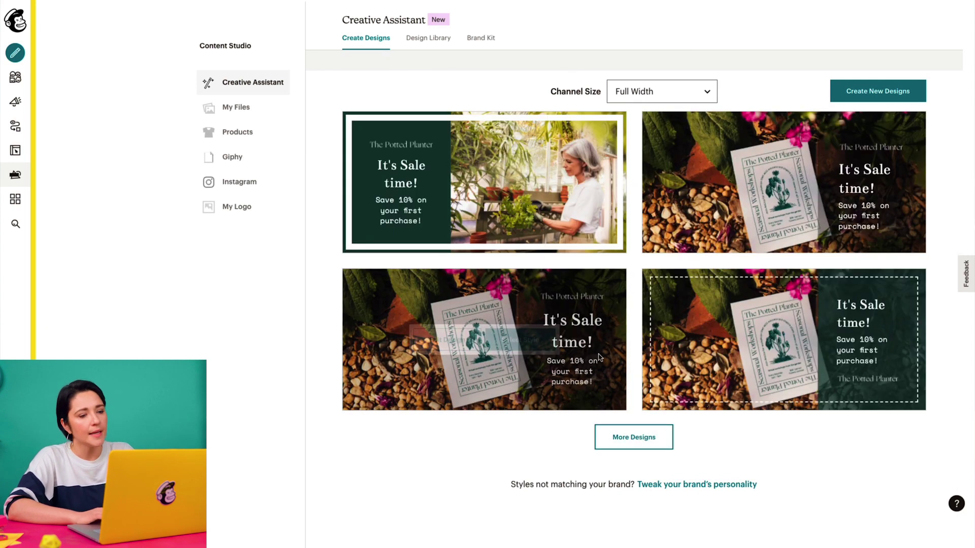
{"action": "mouse_move", "coordinate": [529, 345]}
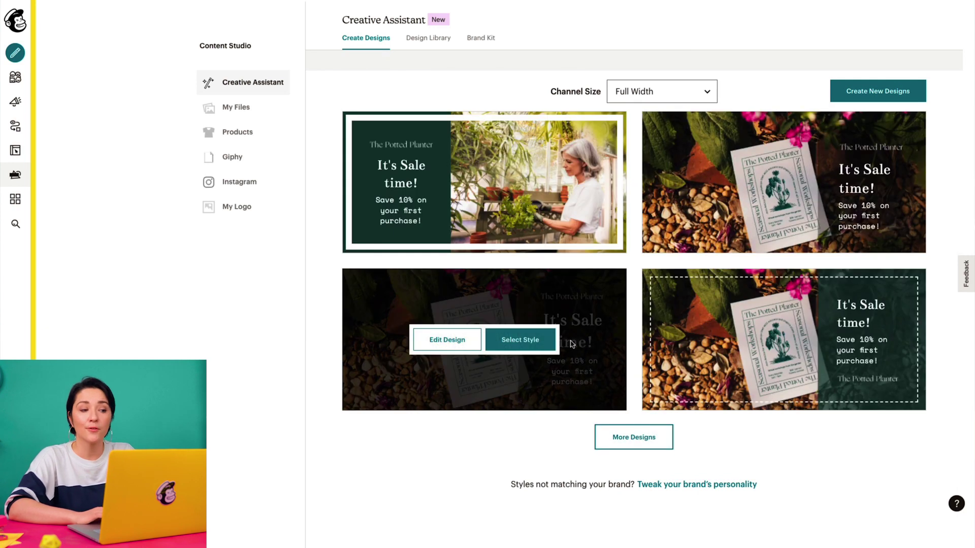
Step: Give the third greenhouse design a smaller heading and slightly larger logo, then insert it
{"action": "left_click", "coordinate": [467, 344]}
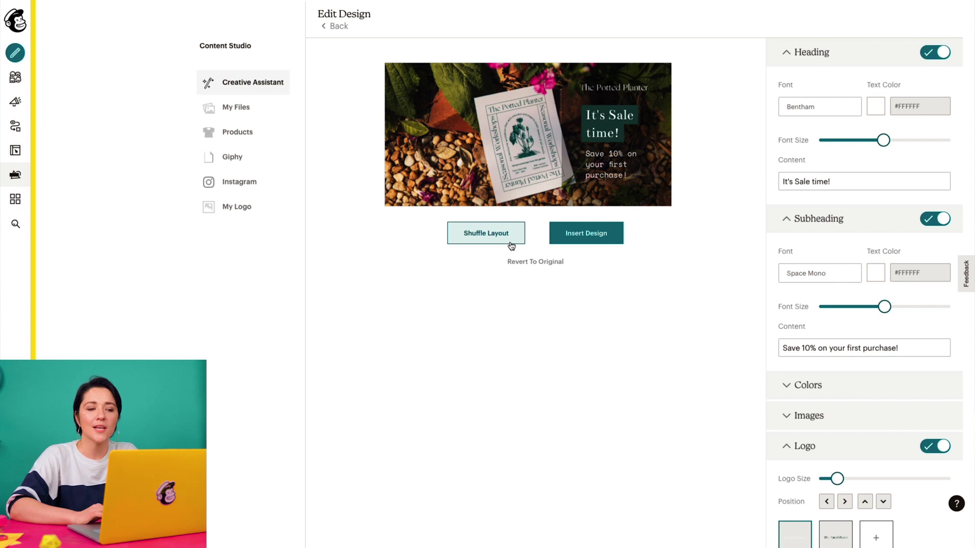
{"action": "mouse_move", "coordinate": [883, 141]}
{"action": "left_mouse_down"}
{"action": "mouse_move", "coordinate": [864, 142]}
{"action": "mouse_move", "coordinate": [877, 143]}
{"action": "left_mouse_up"}
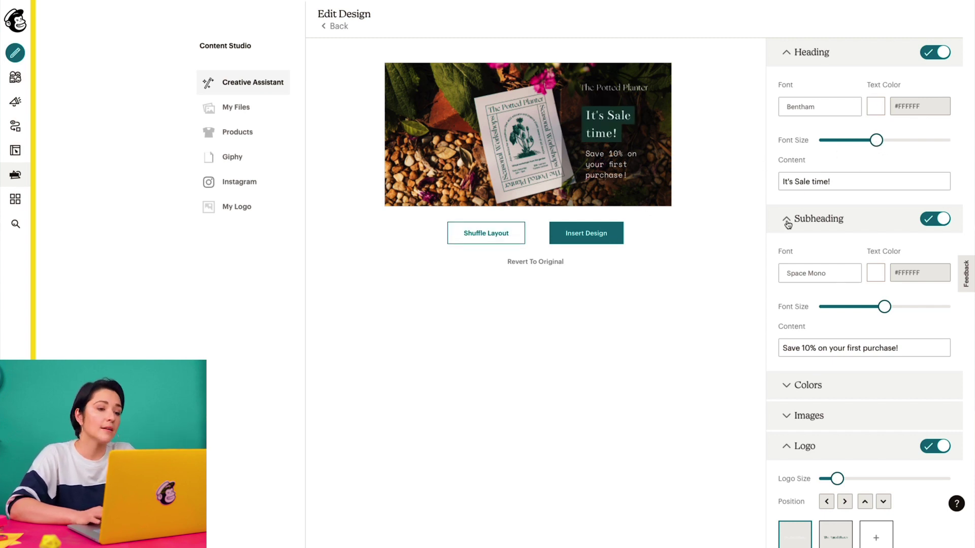
{"action": "scroll", "coordinate": [789, 233], "scroll_direction": "down", "scroll_amount": 3}
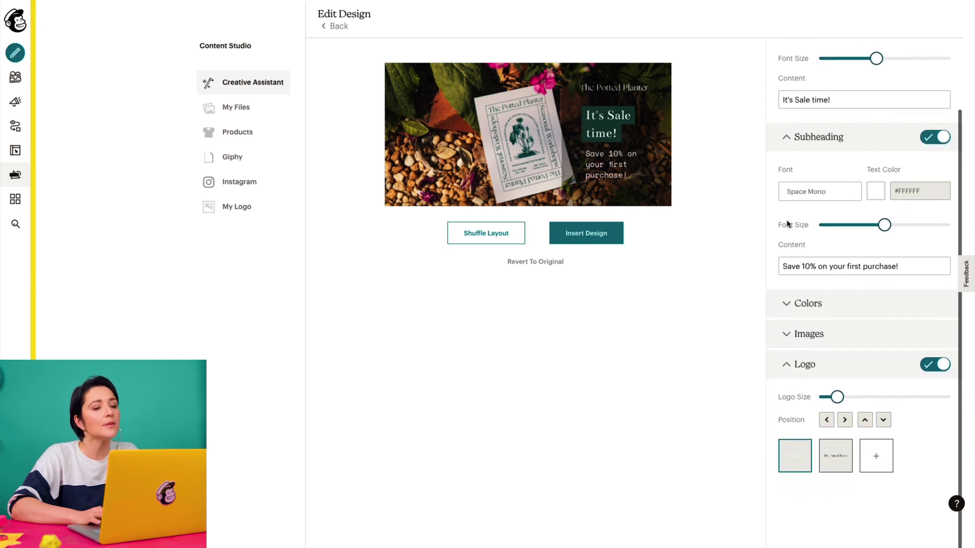
{"action": "left_click", "coordinate": [787, 303]}
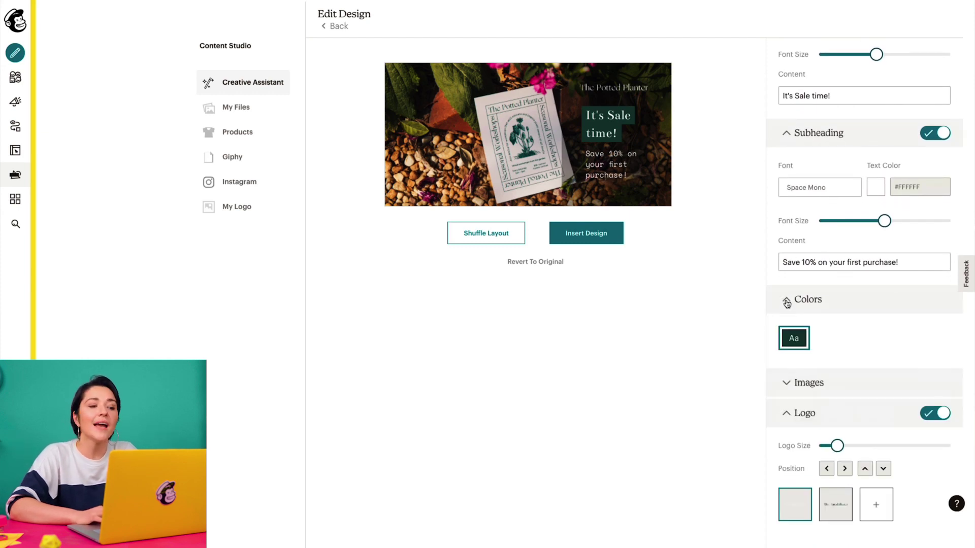
{"action": "left_click", "coordinate": [787, 303]}
{"action": "left_click", "coordinate": [783, 335]}
{"action": "left_click", "coordinate": [784, 335]}
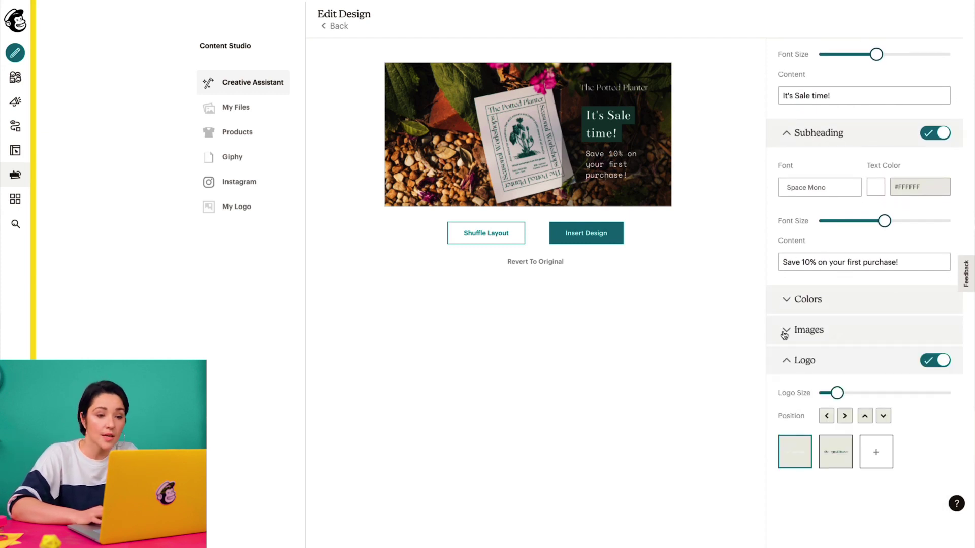
{"action": "mouse_move", "coordinate": [838, 394]}
{"action": "left_mouse_down"}
{"action": "mouse_move", "coordinate": [860, 394]}
{"action": "mouse_move", "coordinate": [844, 395]}
{"action": "left_mouse_up"}
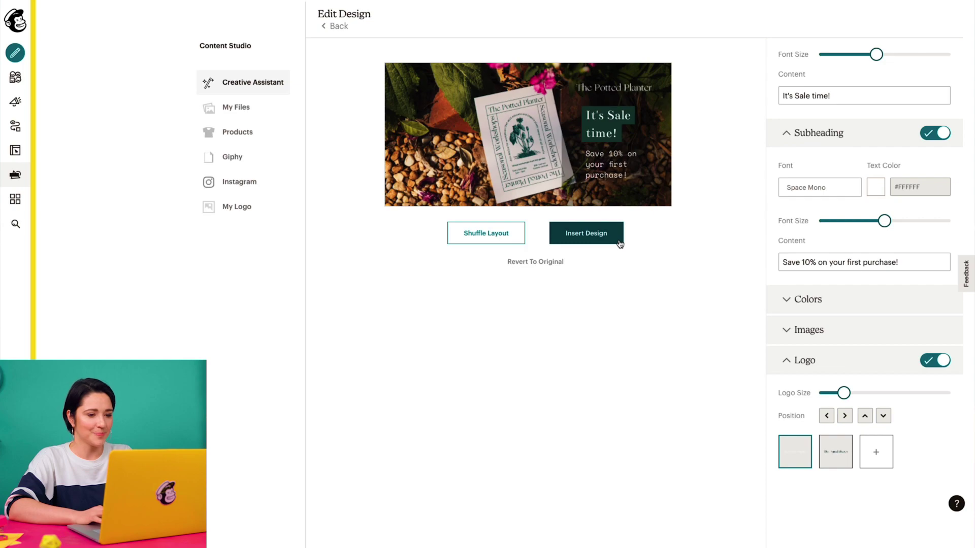
{"action": "left_click", "coordinate": [619, 243]}
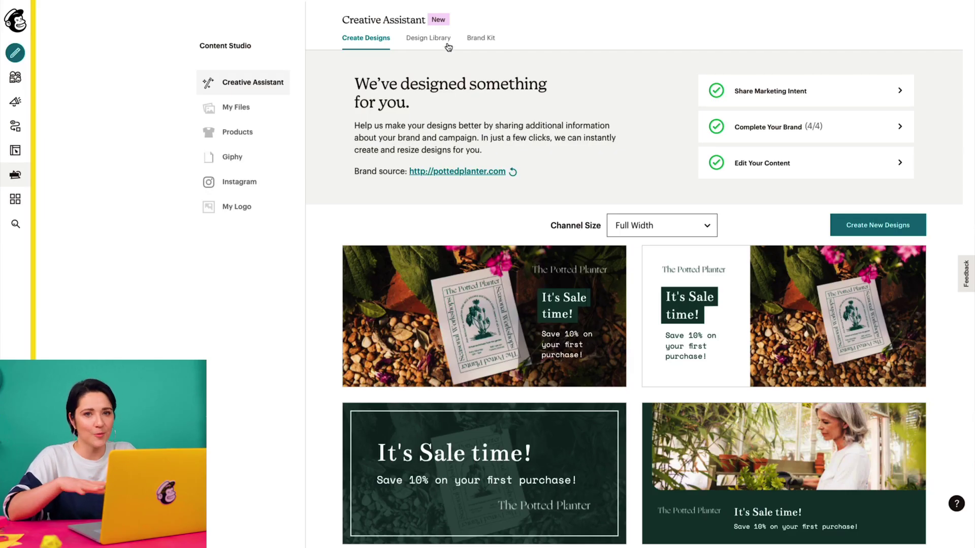
Step: Switch to the Design Library to view the saved 'Spring Sale Promo' 564x282 banner
{"action": "left_click", "coordinate": [447, 44]}
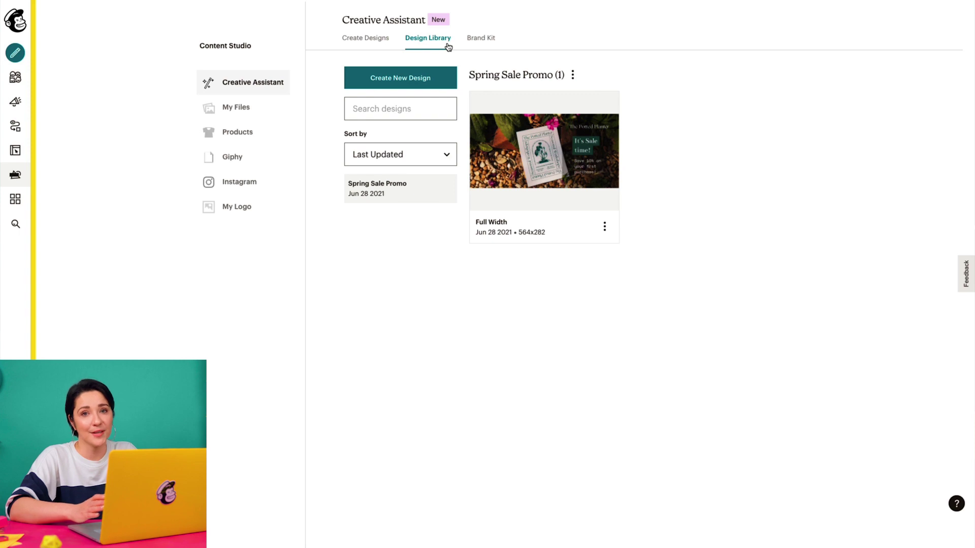